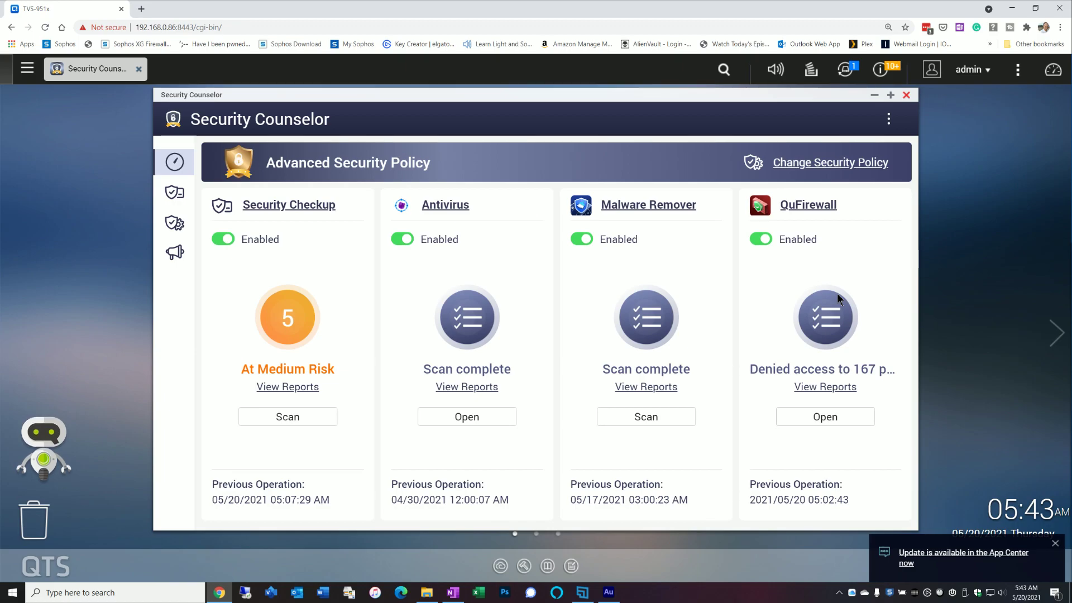
- Review recent event notifications, keep Advanced Security Policy, then start a new Security Checkup scan
{"action": "left_click", "coordinate": [888, 76]}
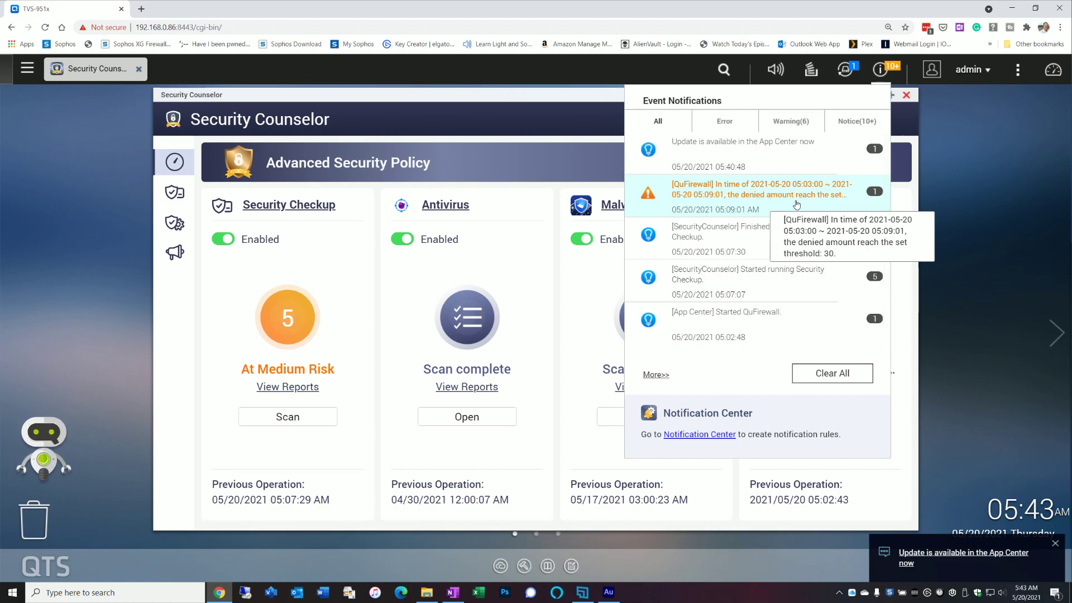
{"action": "left_click", "coordinate": [990, 276]}
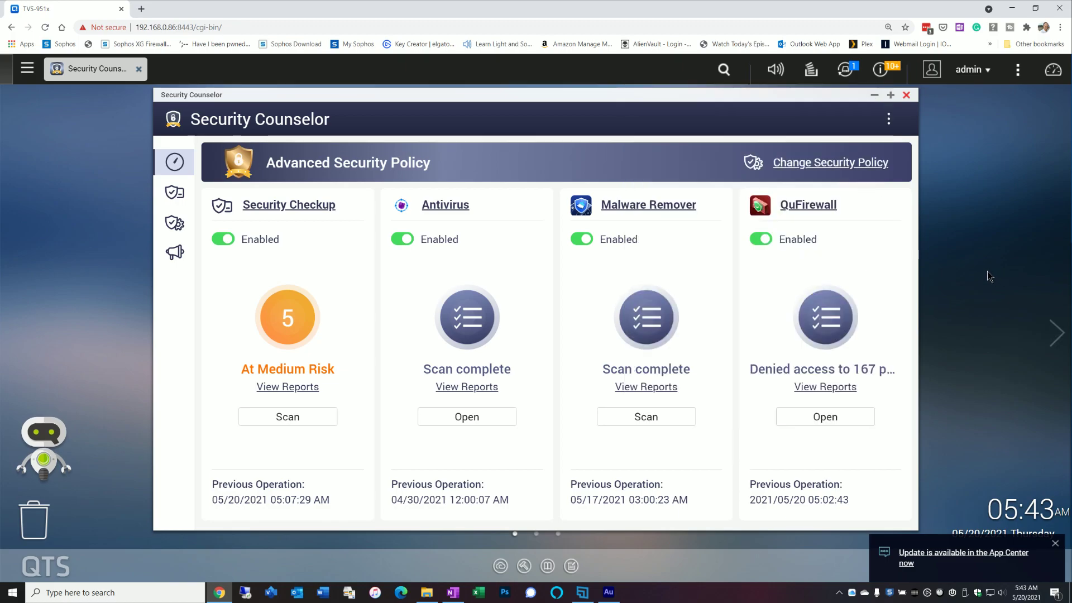
{"action": "left_click", "coordinate": [797, 166]}
{"action": "left_click", "coordinate": [361, 194]}
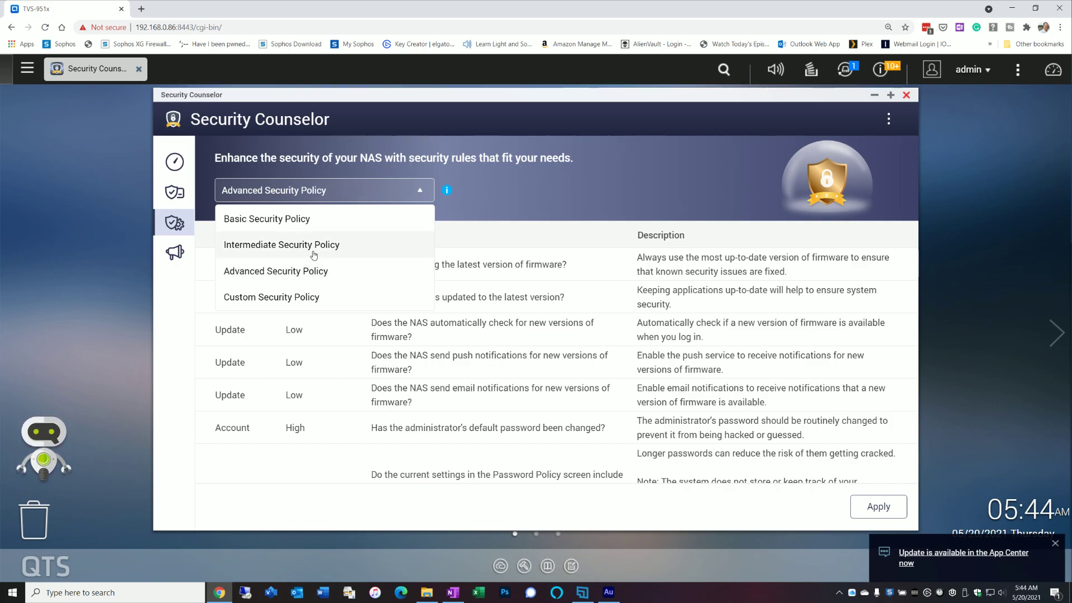
{"action": "left_click", "coordinate": [307, 272]}
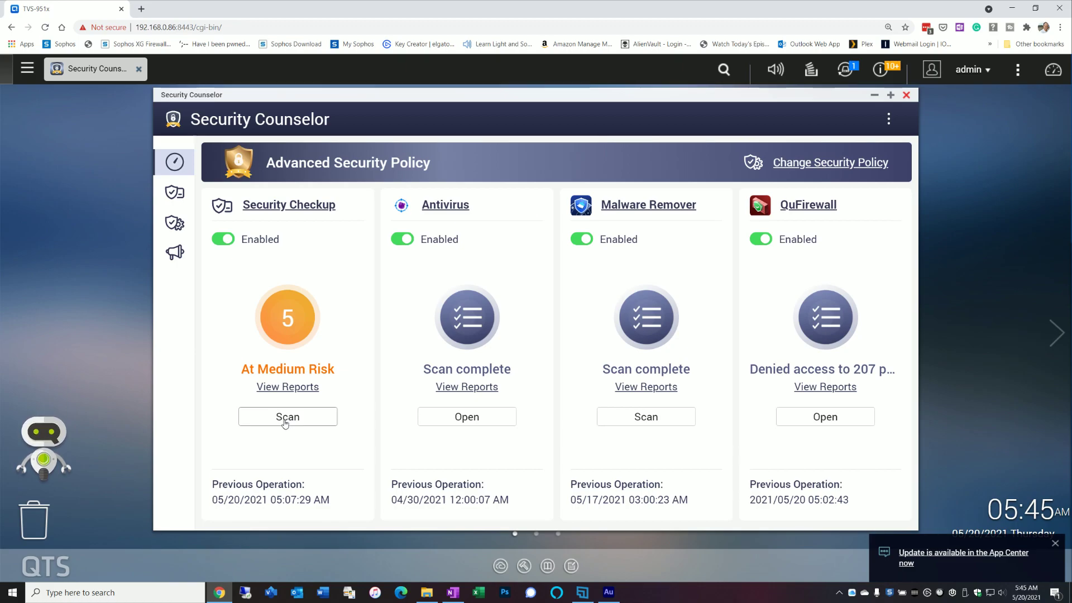
{"action": "left_click", "coordinate": [285, 423]}
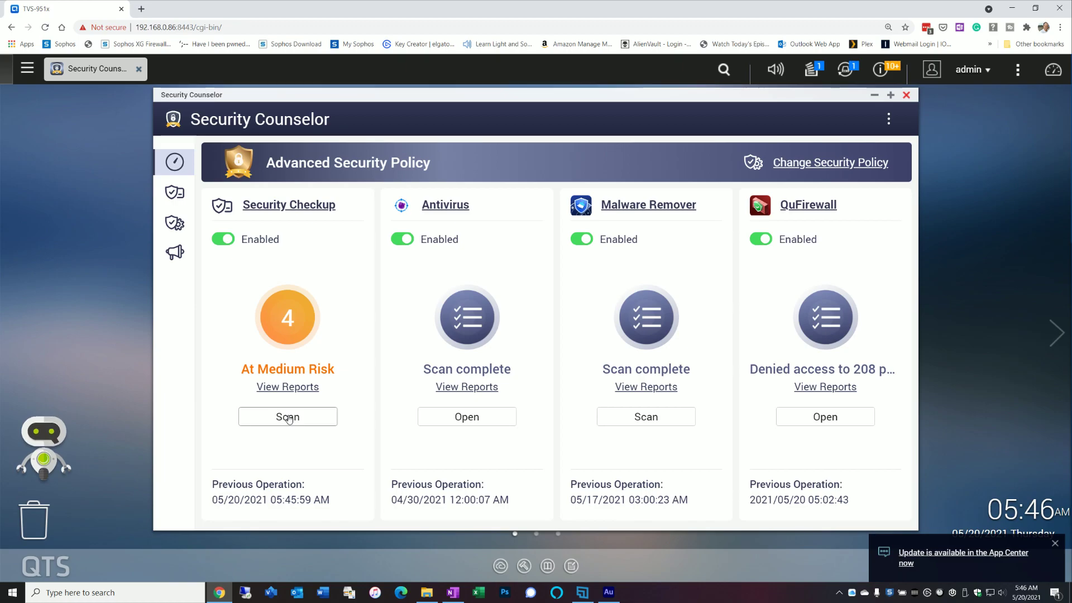
- Open the Security Checkup report and read details of the 2 medium and 2 low risks
{"action": "left_click", "coordinate": [281, 388]}
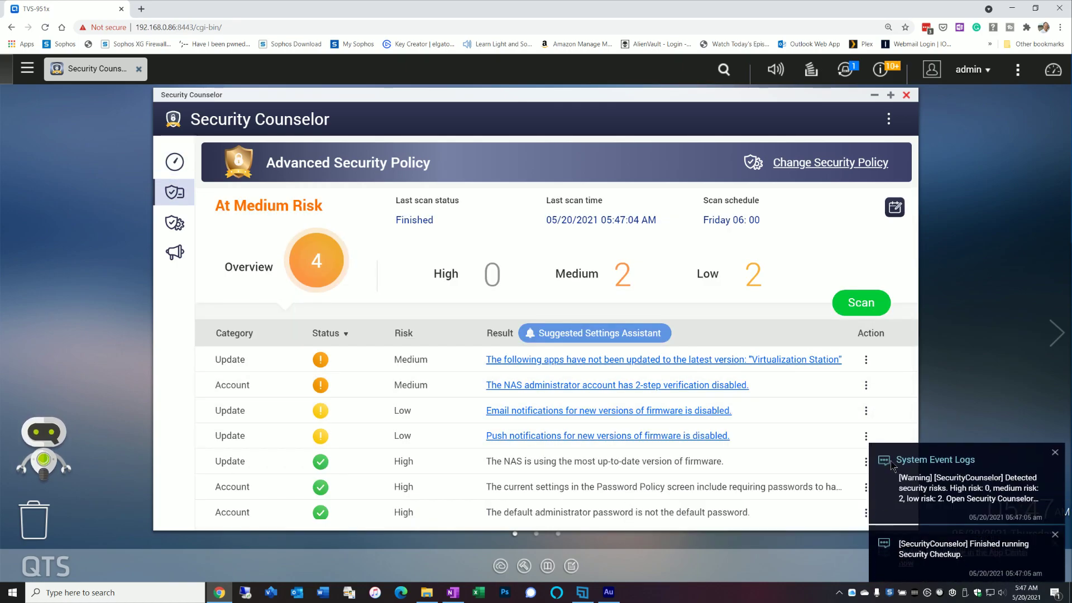
{"action": "mouse_move", "coordinate": [806, 412]}
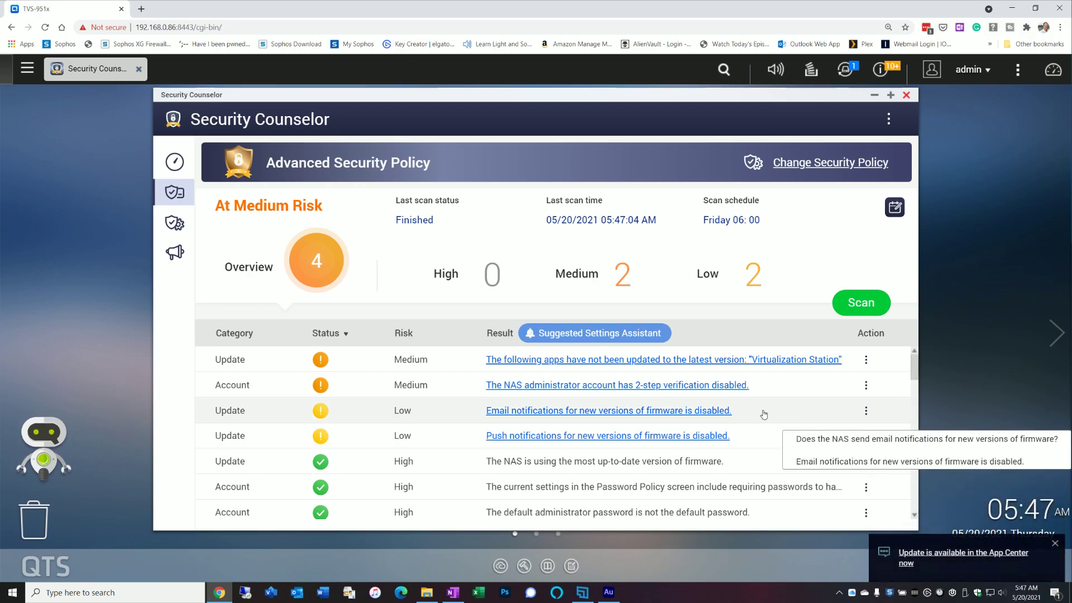
{"action": "mouse_move", "coordinate": [628, 396]}
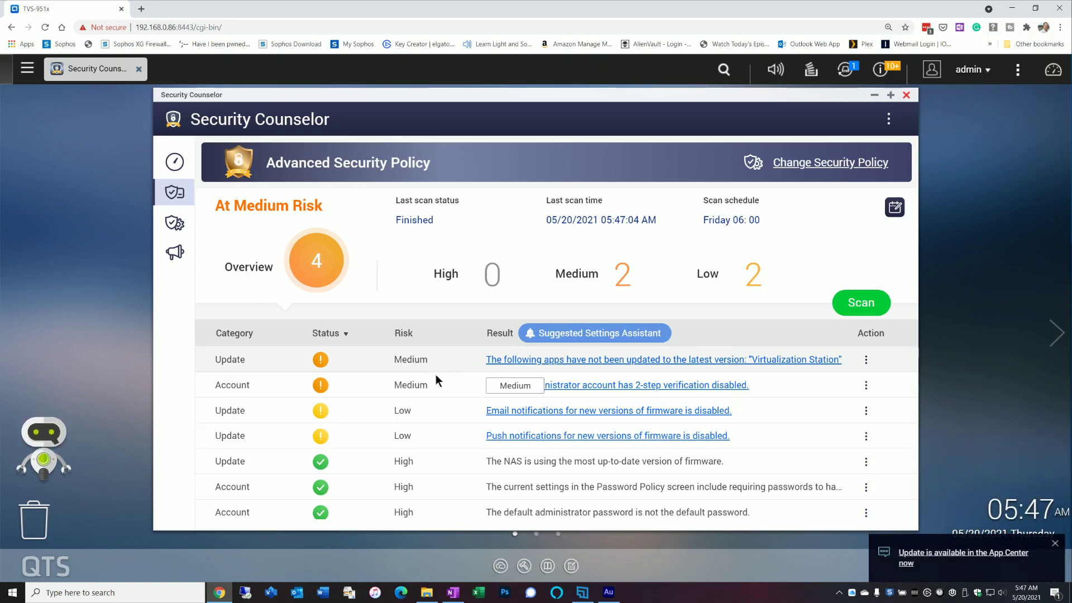
{"action": "mouse_move", "coordinate": [488, 416]}
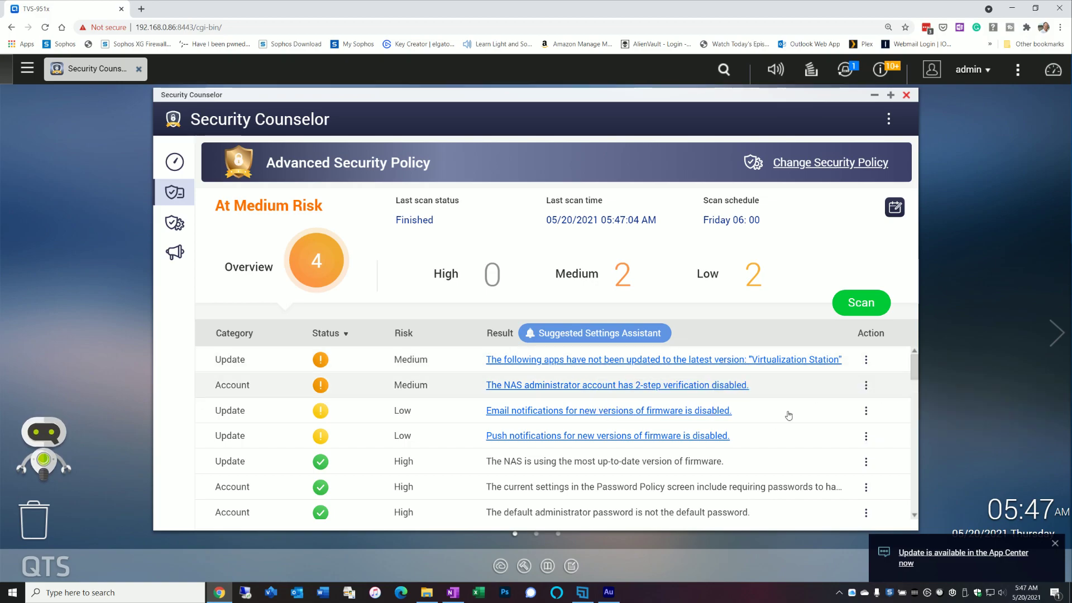
{"action": "mouse_move", "coordinate": [666, 363]}
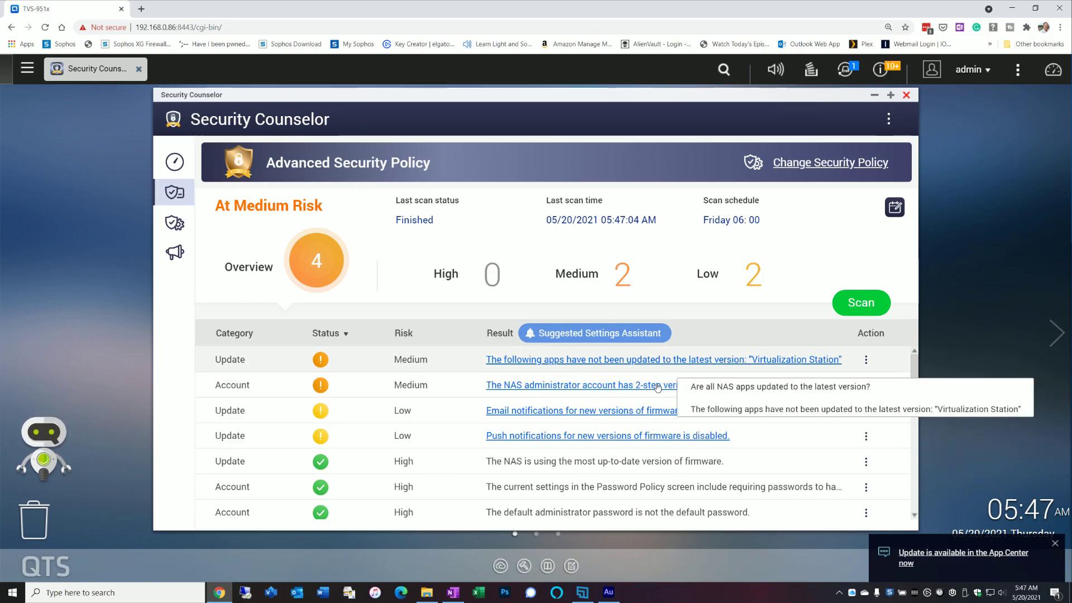
{"action": "mouse_move", "coordinate": [547, 382]}
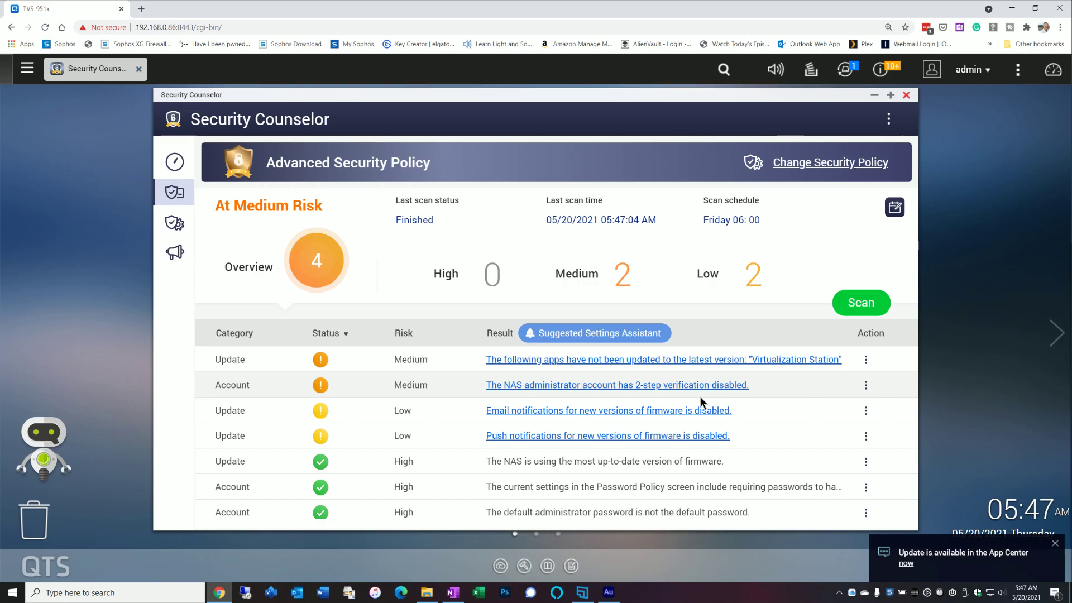
{"action": "mouse_move", "coordinate": [700, 391]}
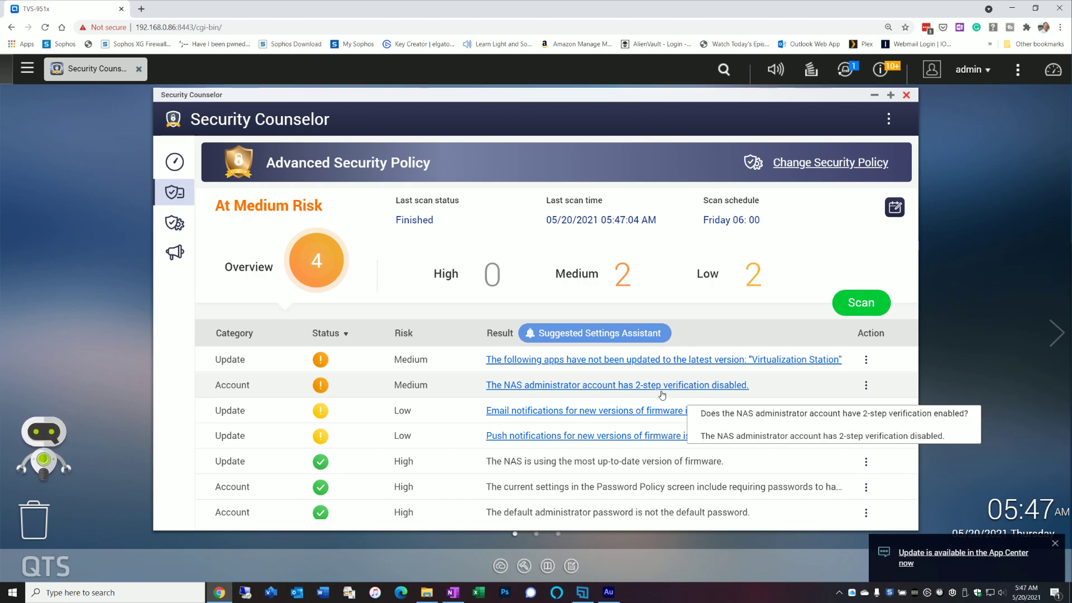
{"action": "left_click", "coordinate": [608, 386]}
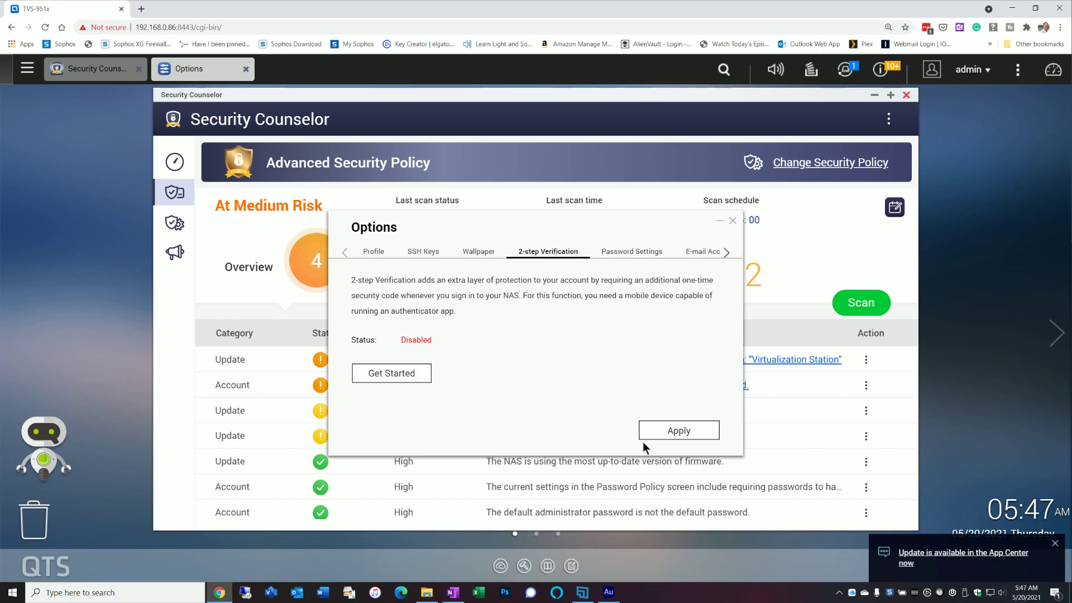
{"action": "left_click", "coordinate": [732, 220]}
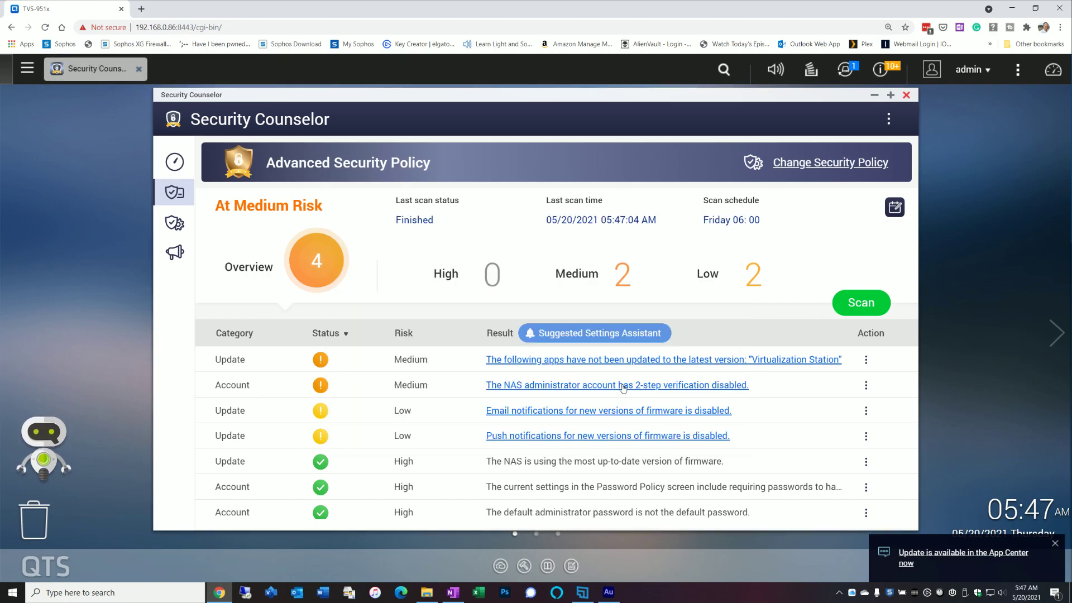
{"action": "left_click", "coordinate": [581, 334]}
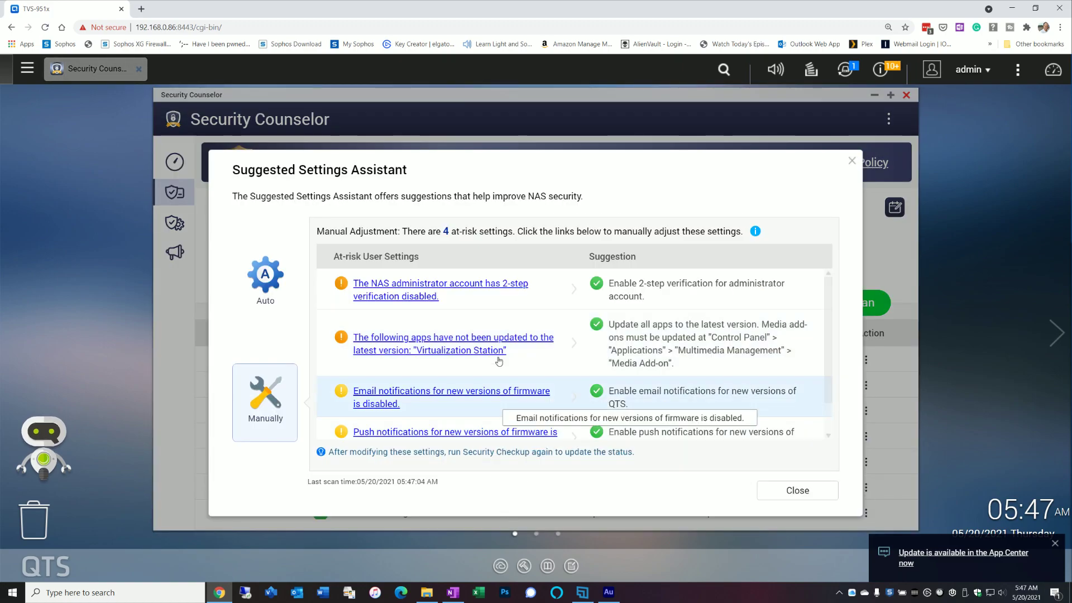
{"action": "scroll", "coordinate": [472, 339], "scroll_direction": "down", "scroll_amount": 2}
{"action": "scroll", "coordinate": [472, 339], "scroll_direction": "up", "scroll_amount": 1}
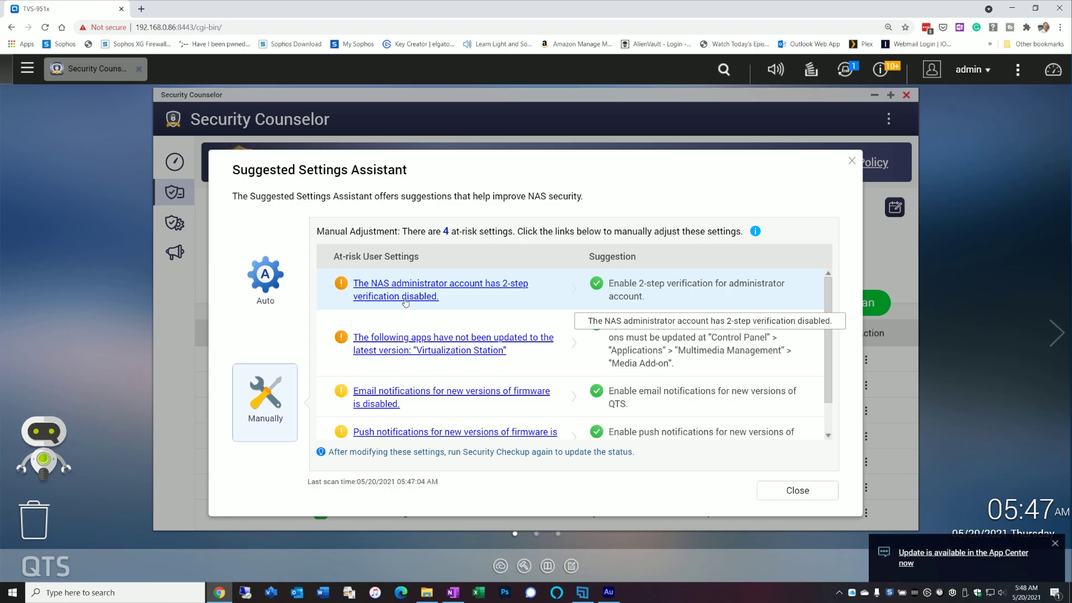
{"action": "left_click", "coordinate": [762, 491]}
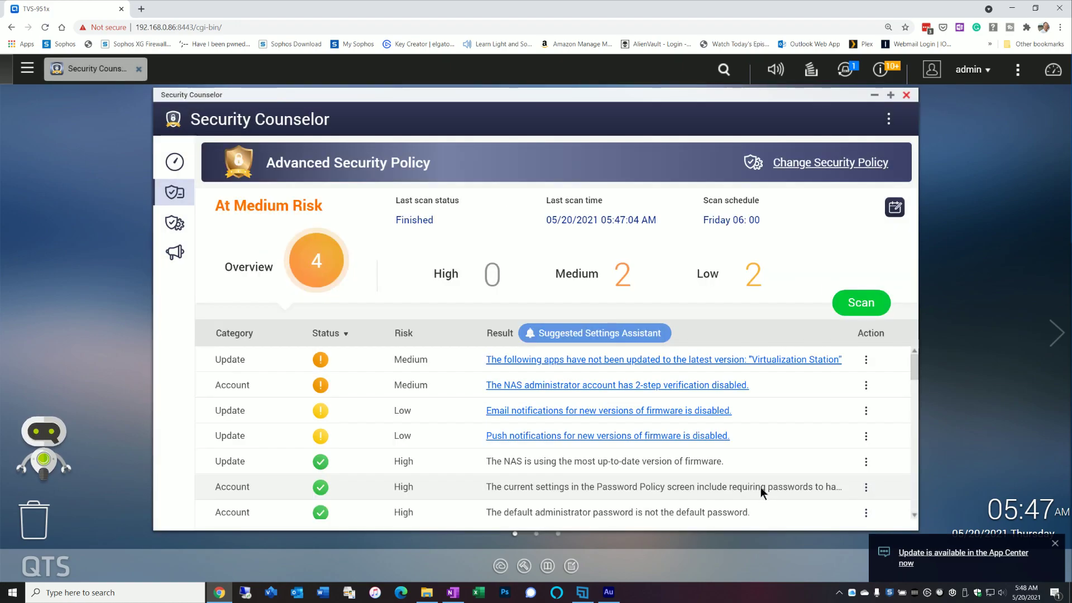
{"action": "left_click", "coordinate": [637, 419]}
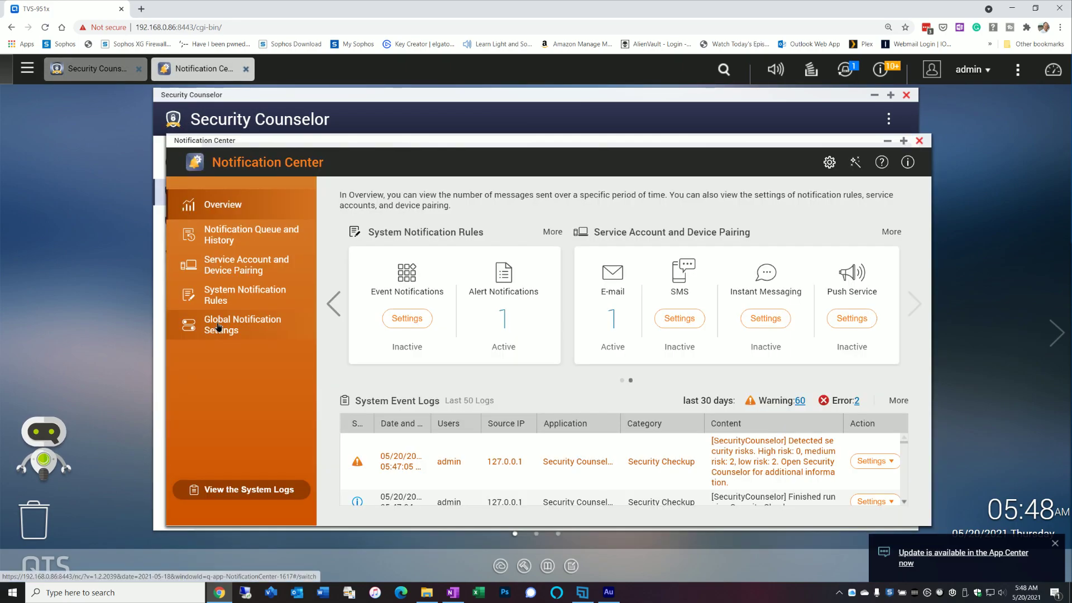
{"action": "left_click", "coordinate": [242, 324]}
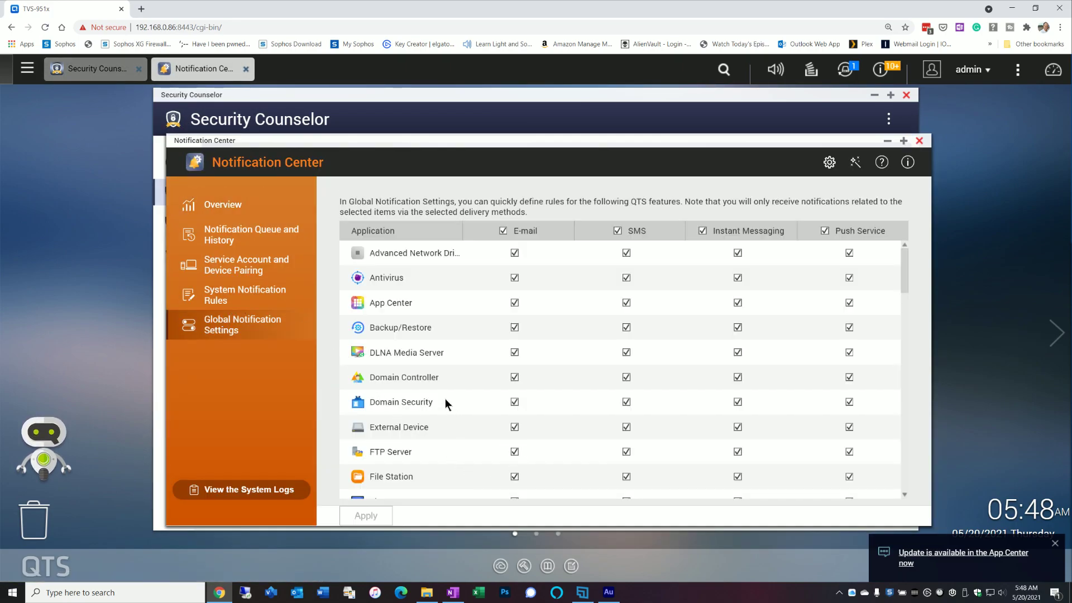
{"action": "scroll", "coordinate": [406, 363], "scroll_direction": "down", "scroll_amount": 4}
{"action": "scroll", "coordinate": [414, 446], "scroll_direction": "down", "scroll_amount": 3}
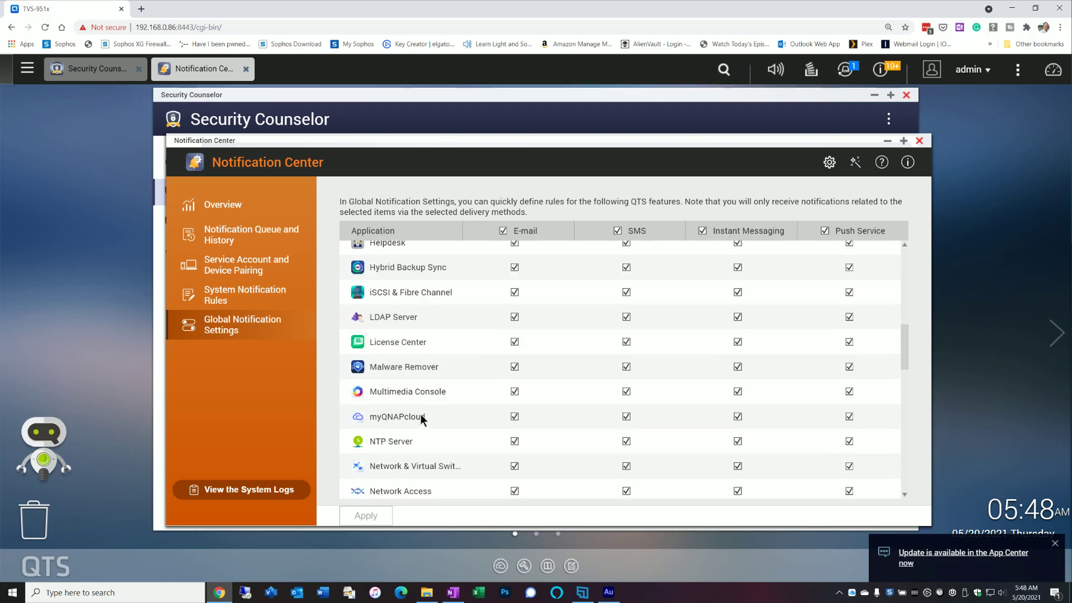
{"action": "scroll", "coordinate": [421, 415], "scroll_direction": "up", "scroll_amount": 7}
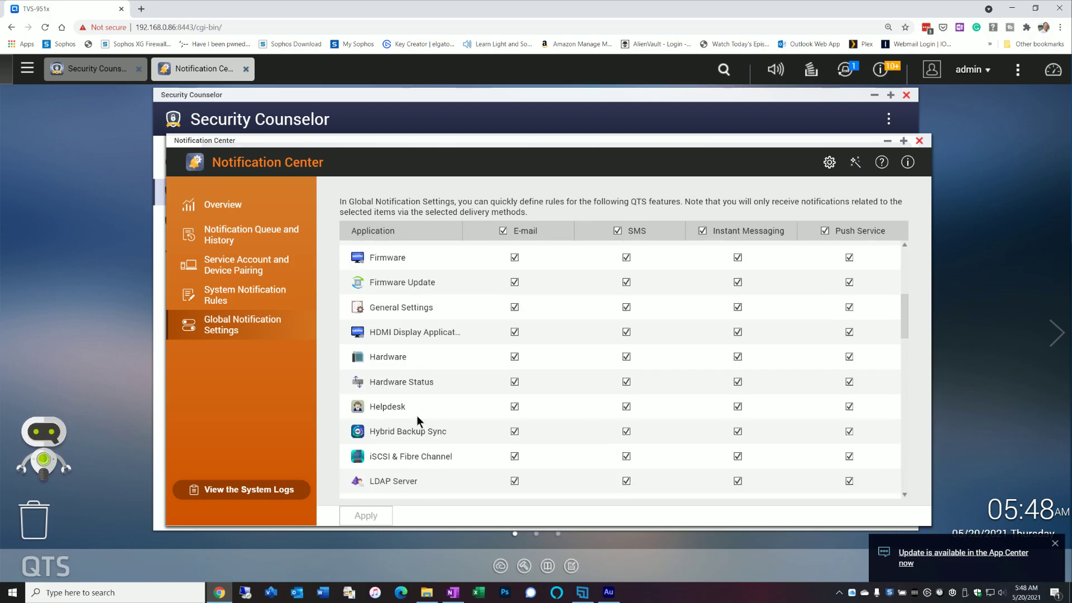
{"action": "scroll", "coordinate": [397, 444], "scroll_direction": "down", "scroll_amount": 3}
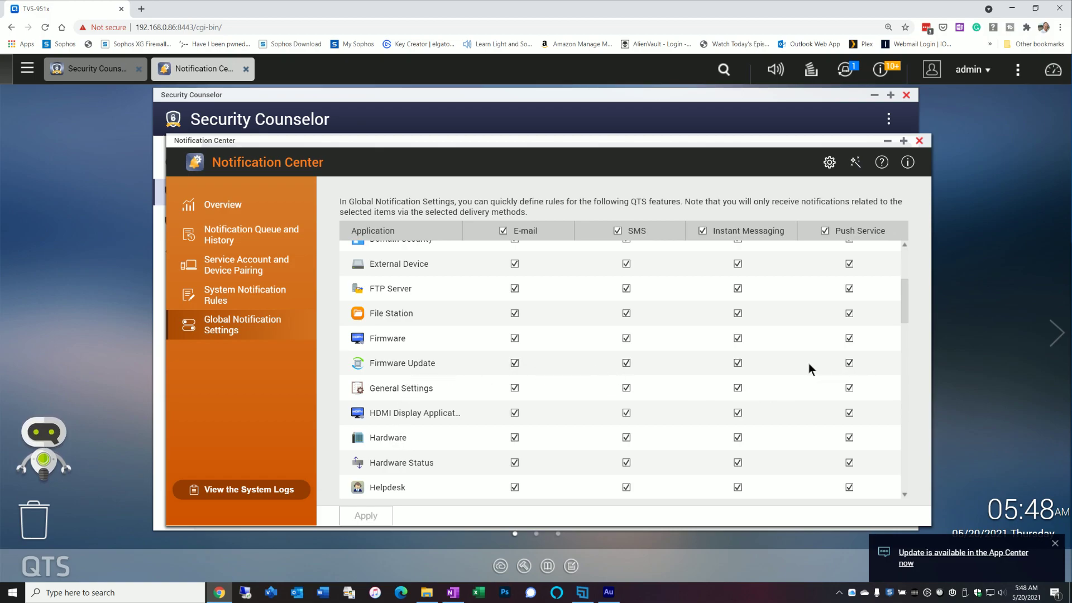
{"action": "left_click", "coordinate": [919, 141]}
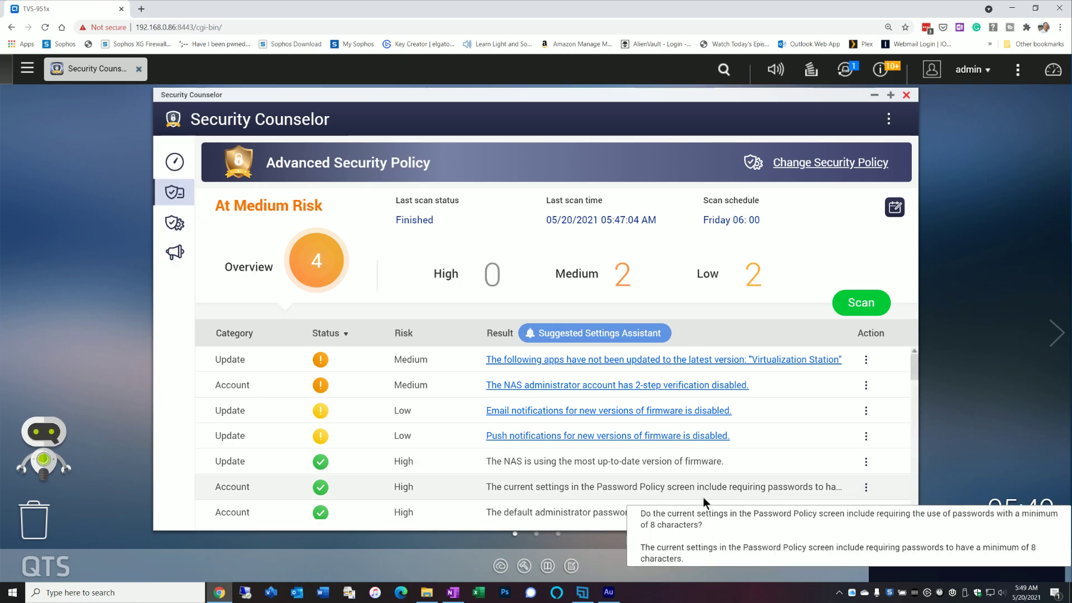
{"action": "scroll", "coordinate": [527, 414], "scroll_direction": "down", "scroll_amount": 2}
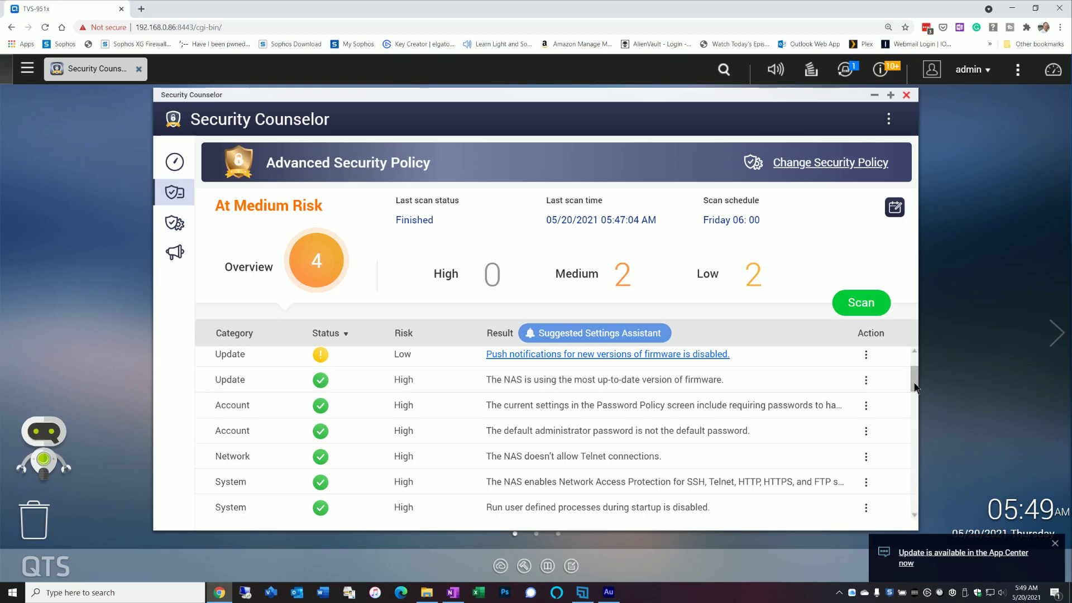
{"action": "left_click_drag", "start_coordinate": [915, 387], "coordinate": [907, 438]}
{"action": "scroll", "coordinate": [907, 438], "scroll_direction": "down", "scroll_amount": 3}
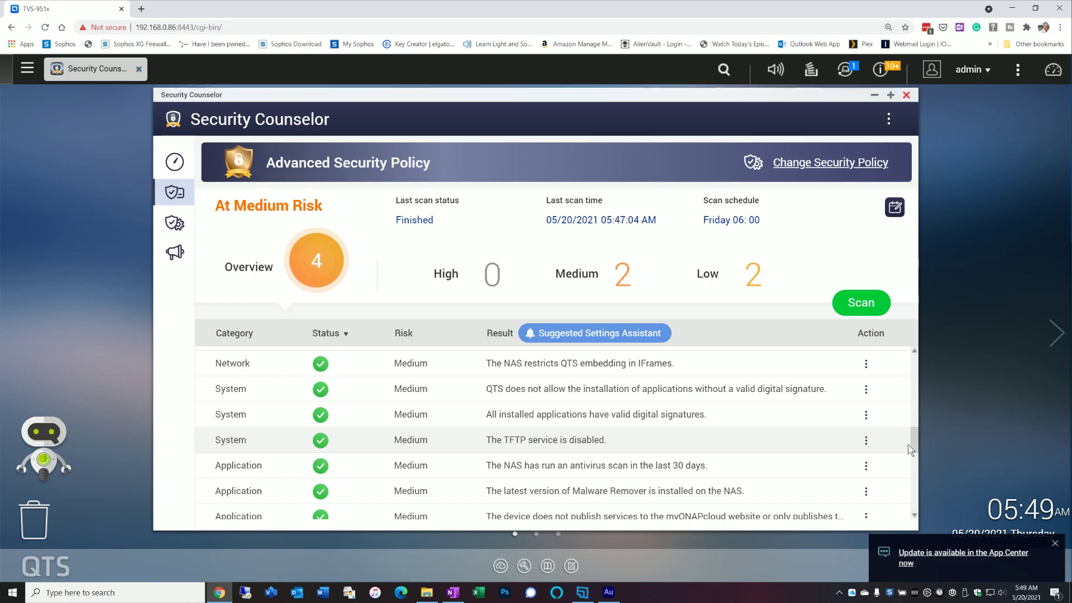
{"action": "scroll", "coordinate": [906, 459], "scroll_direction": "down", "scroll_amount": 1}
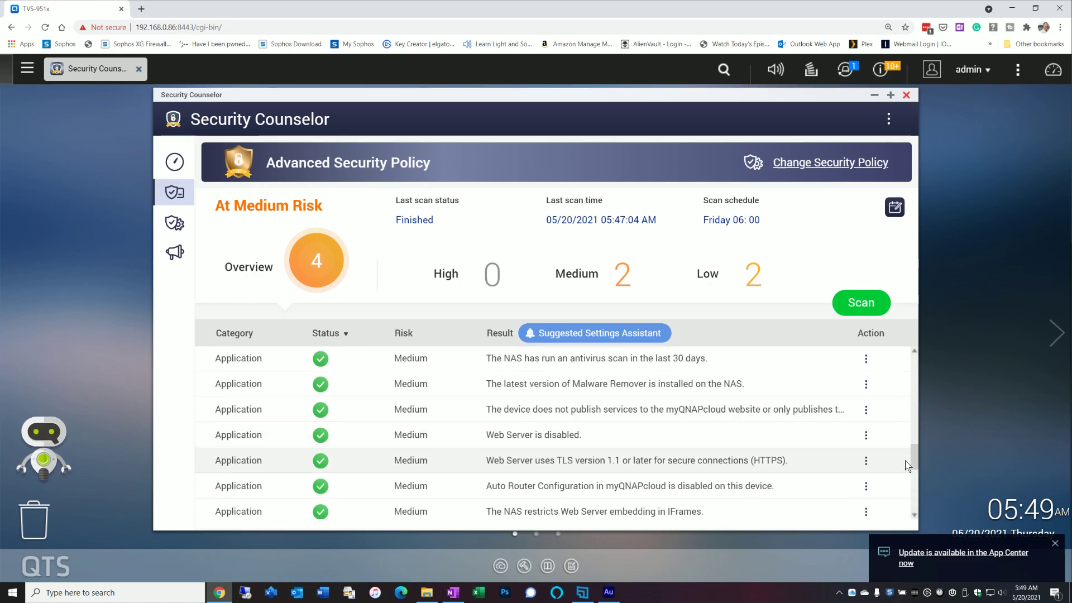
{"action": "scroll", "coordinate": [906, 475], "scroll_direction": "down", "scroll_amount": 4}
{"action": "scroll", "coordinate": [905, 500], "scroll_direction": "down", "scroll_amount": 2}
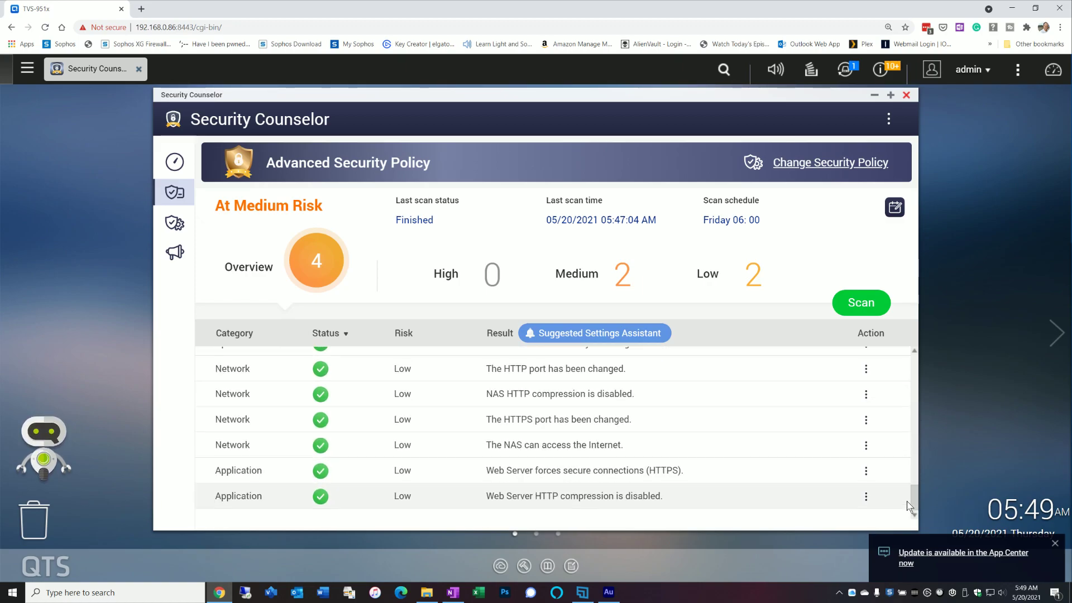
{"action": "left_click_drag", "start_coordinate": [907, 501], "coordinate": [914, 394]}
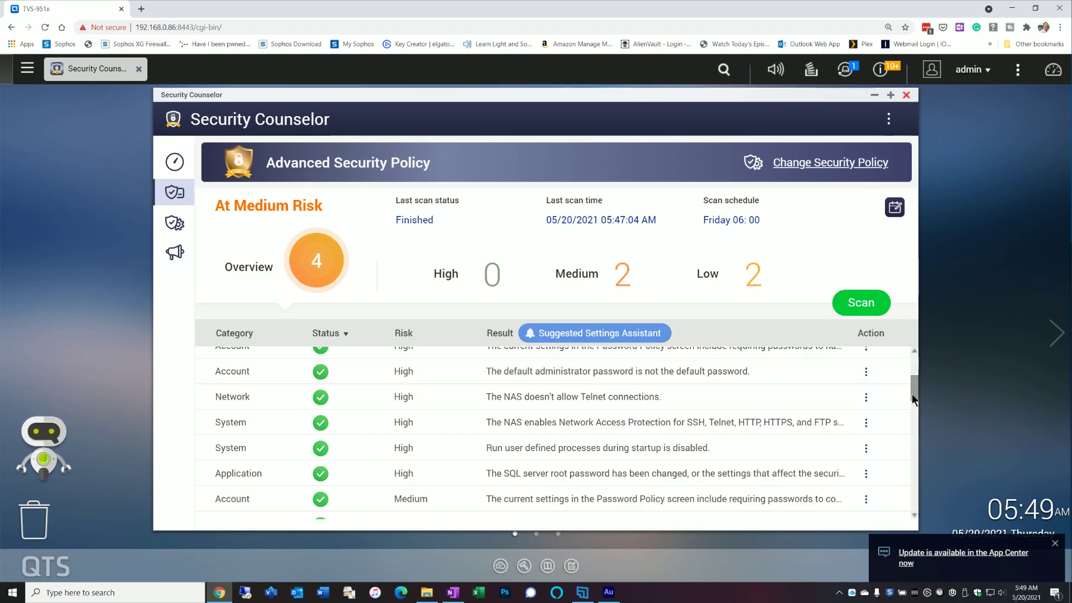
{"action": "scroll", "coordinate": [912, 394], "scroll_direction": "up", "scroll_amount": 3}
{"action": "scroll", "coordinate": [911, 386], "scroll_direction": "down", "scroll_amount": 3}
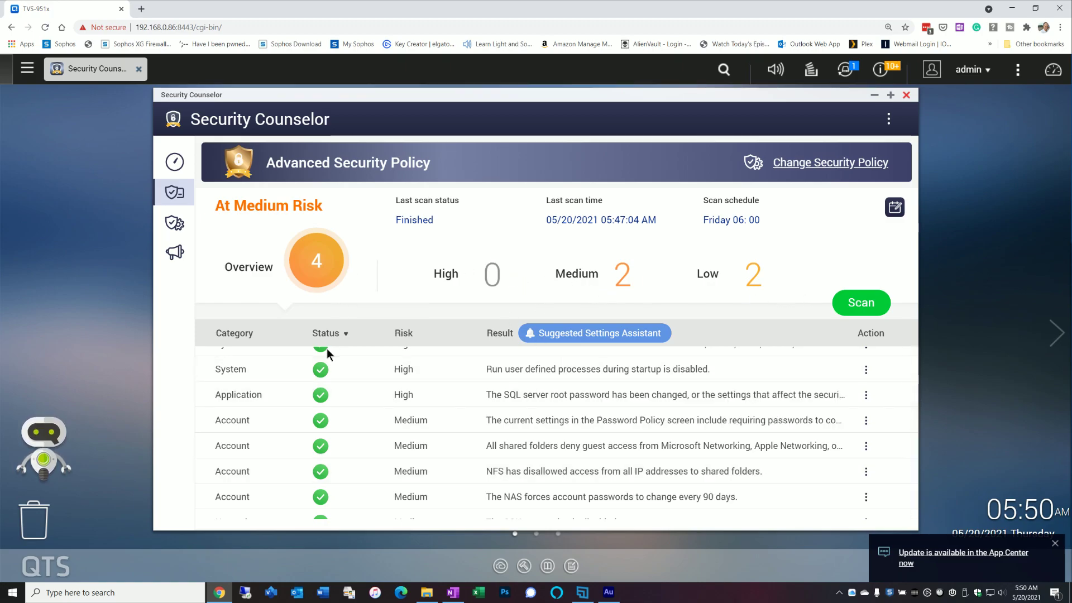
- Switch to the Security Advisory page from the left sidebar
{"action": "left_click", "coordinate": [174, 254]}
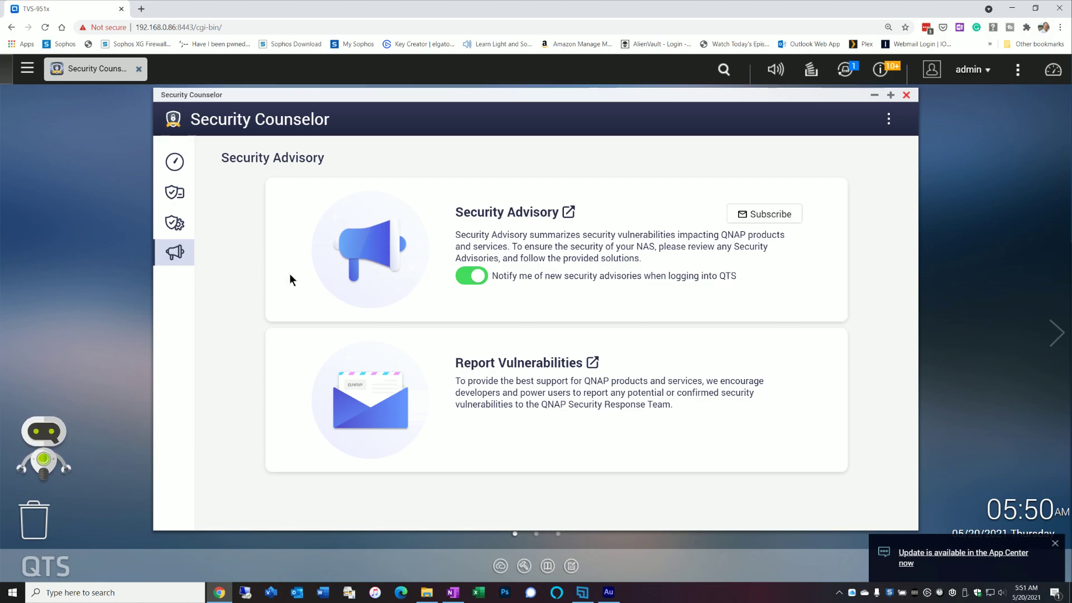
- Go back to the Overview dashboard listing Security Checkup, Antivirus, Malware Remover and QuFirewall
{"action": "left_click", "coordinate": [171, 165]}
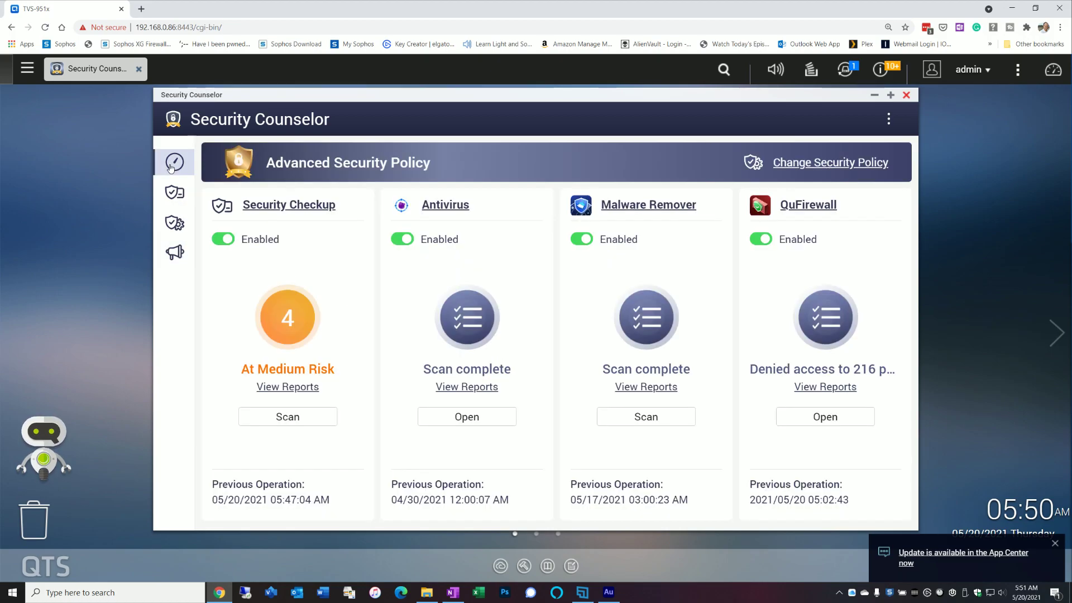